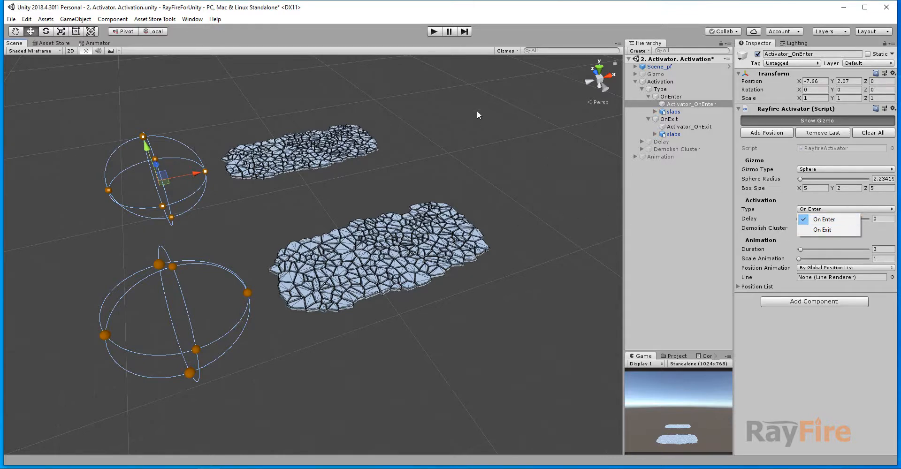
- Start play mode and select the OnExit activator to check its activation type
{"action": "left_click", "coordinate": [430, 31]}
{"action": "left_click", "coordinate": [430, 31]}
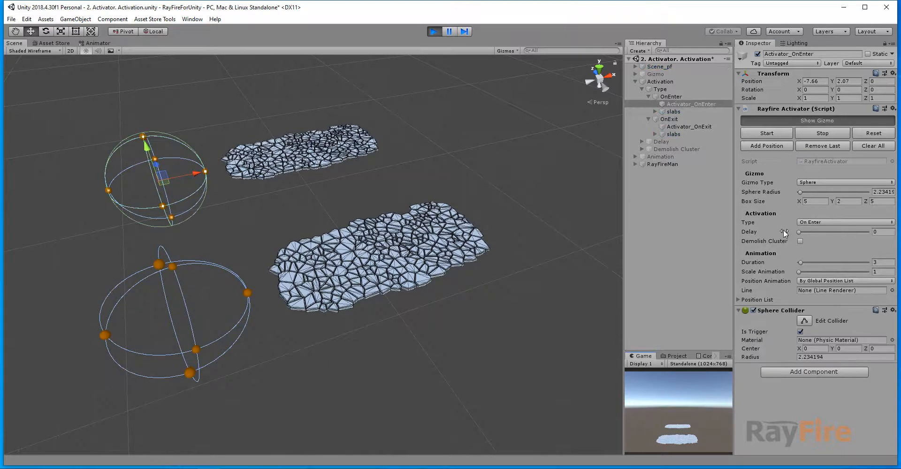
{"action": "left_click", "coordinate": [686, 127]}
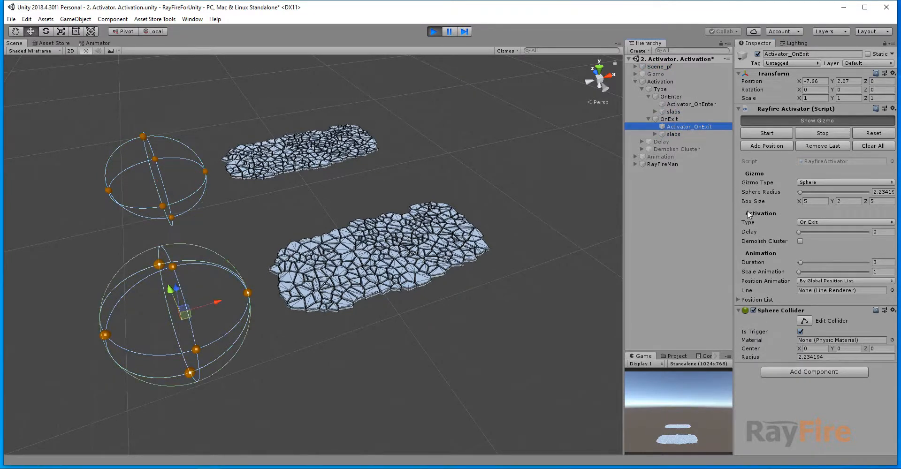
- Move the OnEnter activator along X into its slabs, to about X -2.84, to test activation on entering
{"action": "left_click", "coordinate": [174, 201]}
{"action": "left_click_drag", "start_coordinate": [182, 187], "coordinate": [195, 177]}
{"action": "middle_click_drag", "start_coordinate": [173, 168], "coordinate": [232, 190]}
{"action": "scroll", "coordinate": [231, 190], "scroll_direction": "up", "scroll_amount": 2}
{"action": "scroll", "coordinate": [232, 189], "scroll_direction": "up", "scroll_amount": 2}
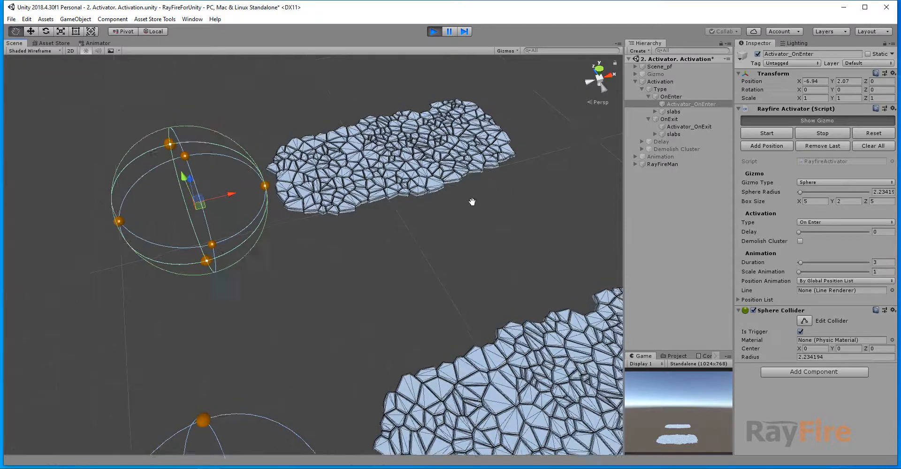
{"action": "left_click_drag", "start_coordinate": [211, 216], "coordinate": [347, 189]}
{"action": "scroll", "coordinate": [308, 225], "scroll_direction": "down", "scroll_amount": 3}
{"action": "scroll", "coordinate": [304, 239], "scroll_direction": "down", "scroll_amount": 1}
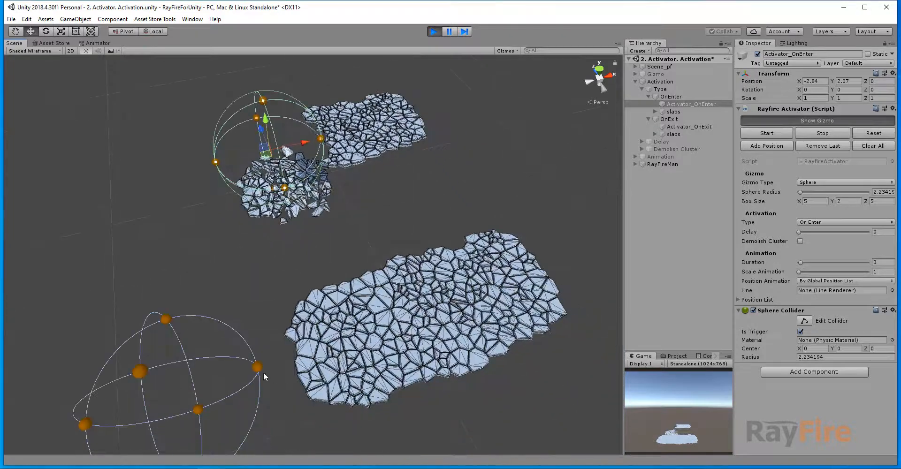
- Move the OnExit activator through its slabs and back to about X -5.02 to test exit activation, and stop play mode
{"action": "left_click", "coordinate": [261, 367]}
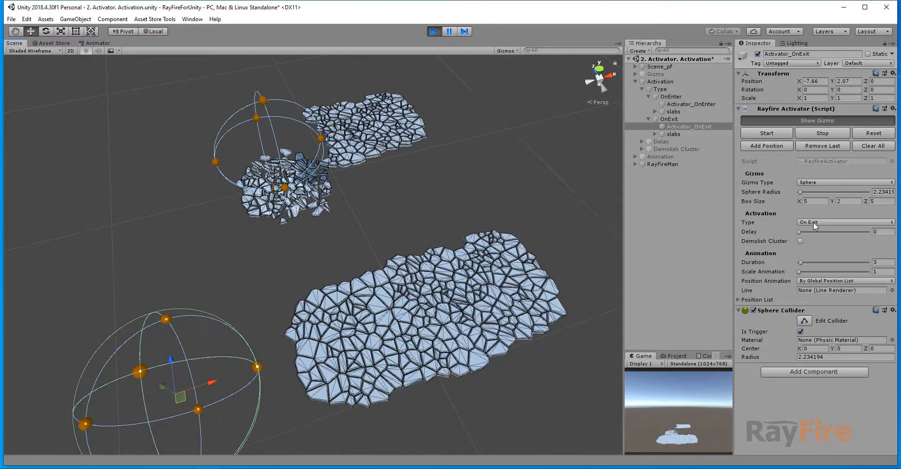
{"action": "middle_click_drag", "start_coordinate": [201, 270], "coordinate": [159, 209]}
{"action": "left_click_drag", "start_coordinate": [159, 320], "coordinate": [270, 285]}
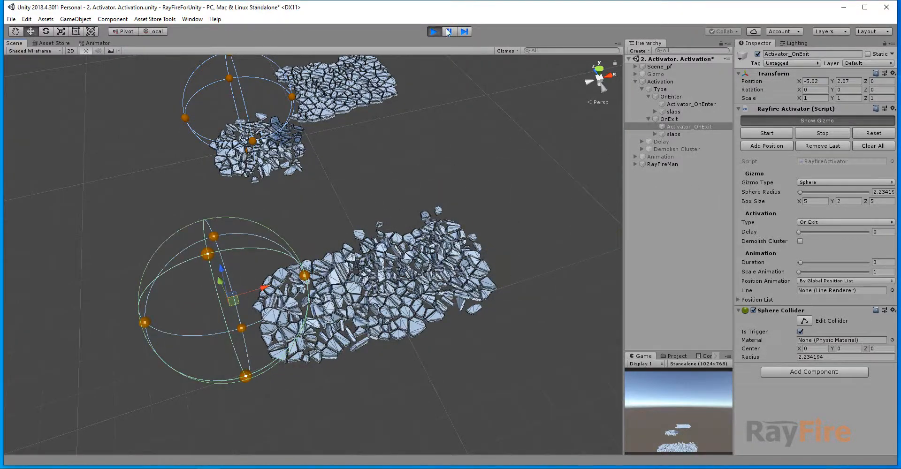
{"action": "left_click", "coordinate": [447, 31]}
{"action": "left_click", "coordinate": [440, 30]}
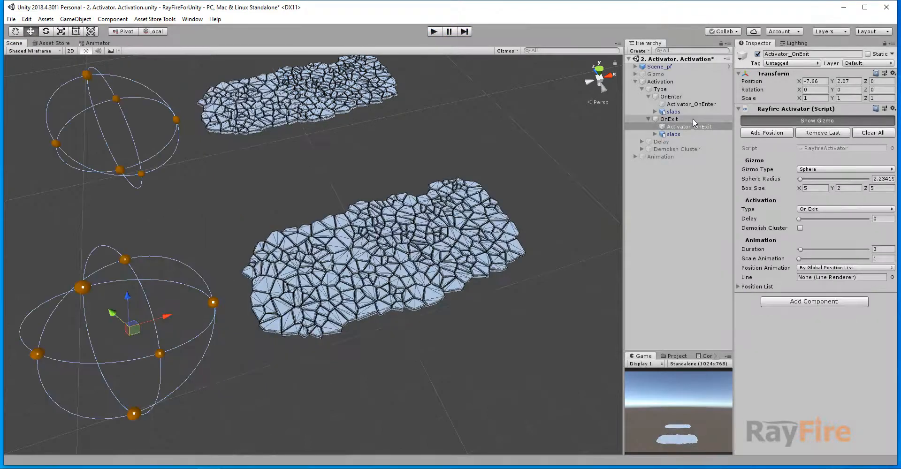
- Enable the Delay example group and disable the Type group
{"action": "left_click", "coordinate": [643, 89]}
{"action": "left_click", "coordinate": [657, 97]}
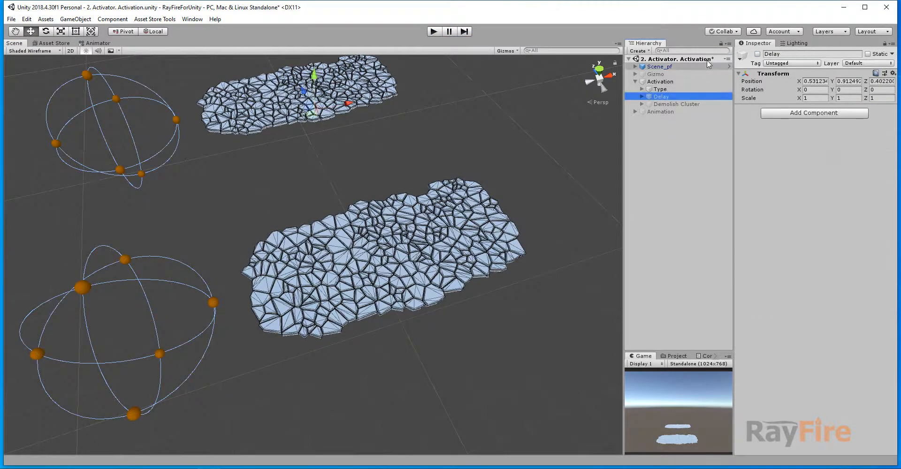
{"action": "left_click", "coordinate": [682, 89]}
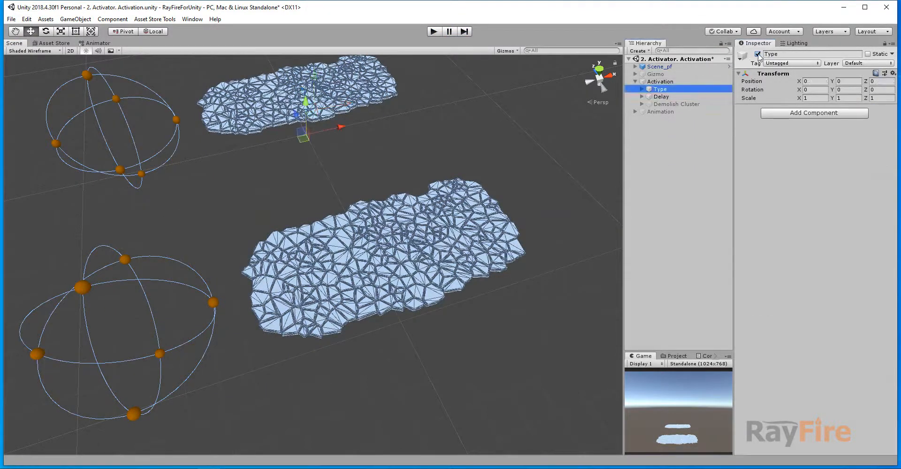
- Expand the Delay group and compare the Delay settings of Activator_Delay_0 and Activator_Delay_2
{"action": "left_click", "coordinate": [642, 96]}
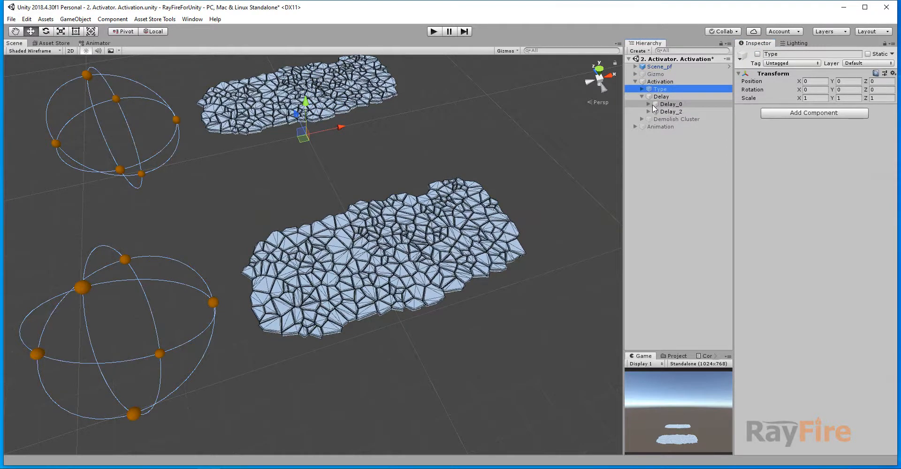
{"action": "left_click", "coordinate": [648, 104]}
{"action": "left_click", "coordinate": [648, 127]}
{"action": "left_click", "coordinate": [687, 111]}
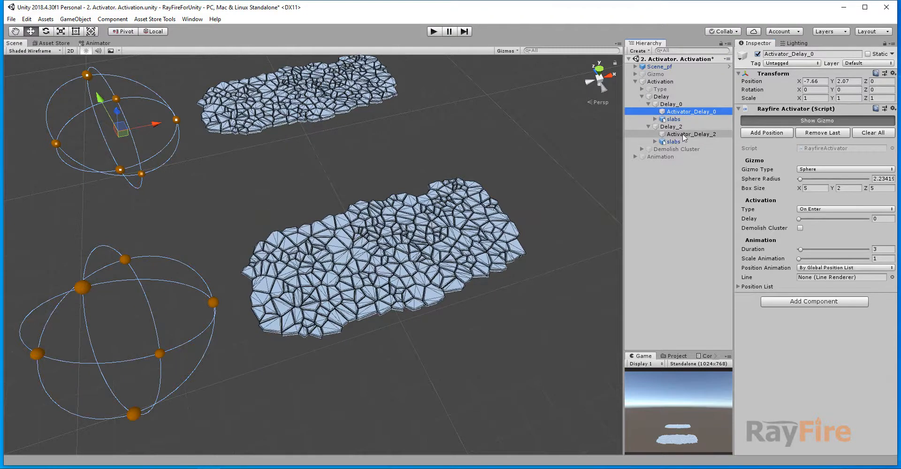
{"action": "left_click", "coordinate": [682, 134]}
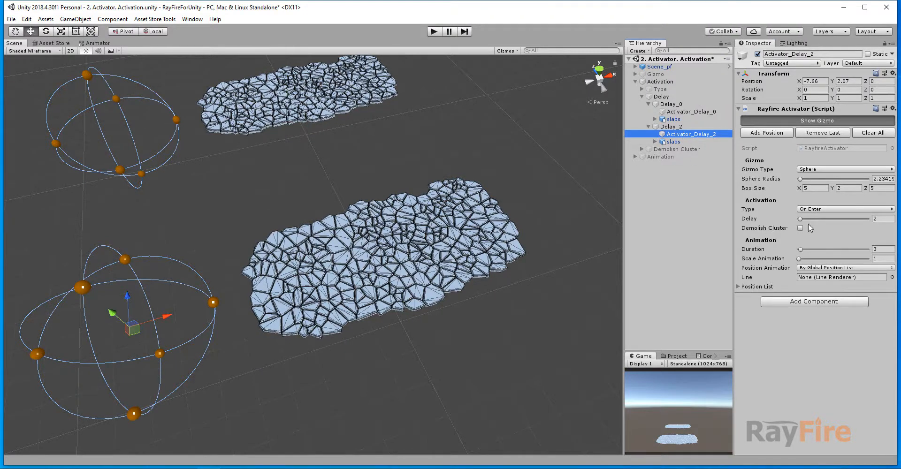
{"action": "left_click", "coordinate": [880, 218]}
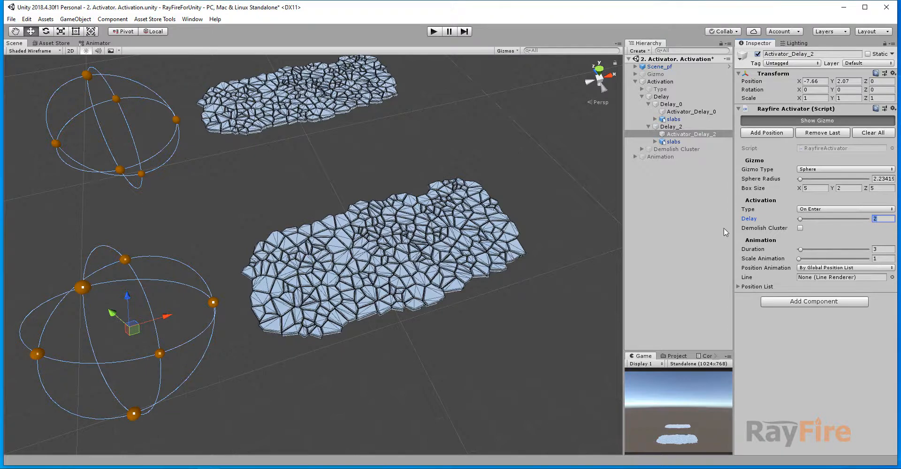
- Simulate both delay activators moved together along X to about -7.13 in play mode, and stop the simulation
{"action": "left_click", "coordinate": [700, 112], "text": "ctrl"}
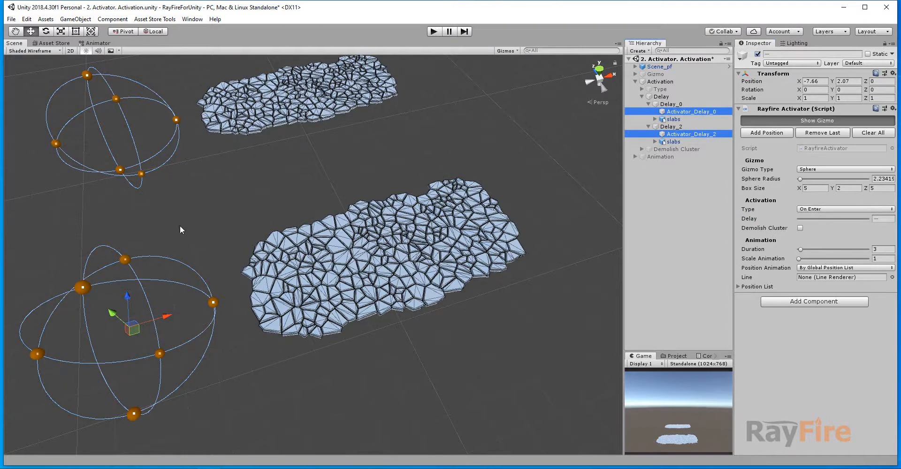
{"action": "left_click", "coordinate": [432, 32]}
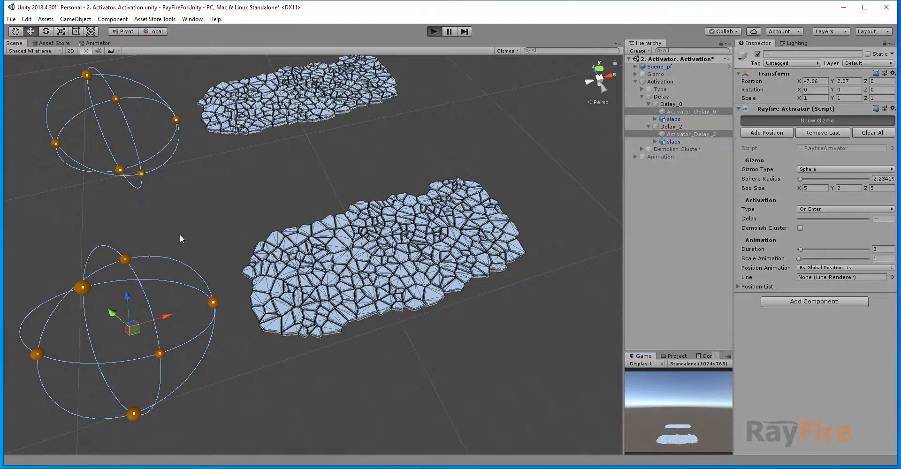
{"action": "scroll", "coordinate": [165, 308], "scroll_direction": "down", "scroll_amount": 3}
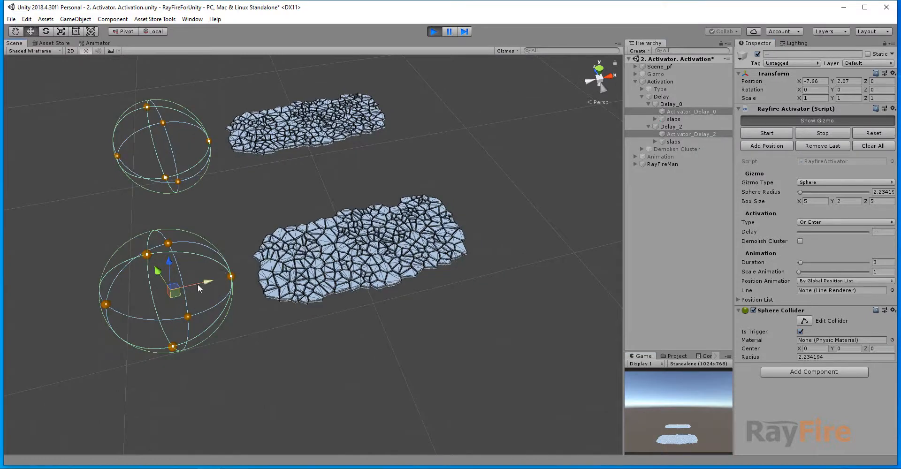
{"action": "mouse_move", "coordinate": [198, 283]}
{"action": "left_mouse_down"}
{"action": "mouse_move", "coordinate": [601, 176]}
{"action": "mouse_move", "coordinate": [202, 270]}
{"action": "left_mouse_up"}
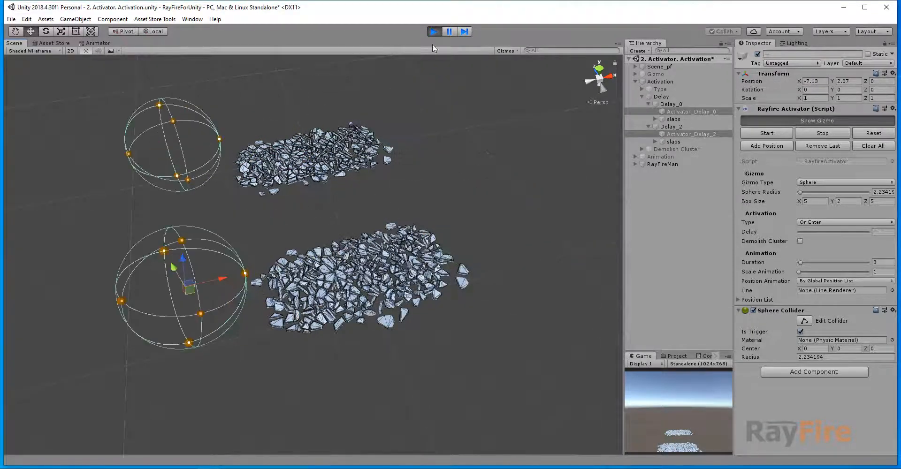
{"action": "left_click", "coordinate": [433, 31]}
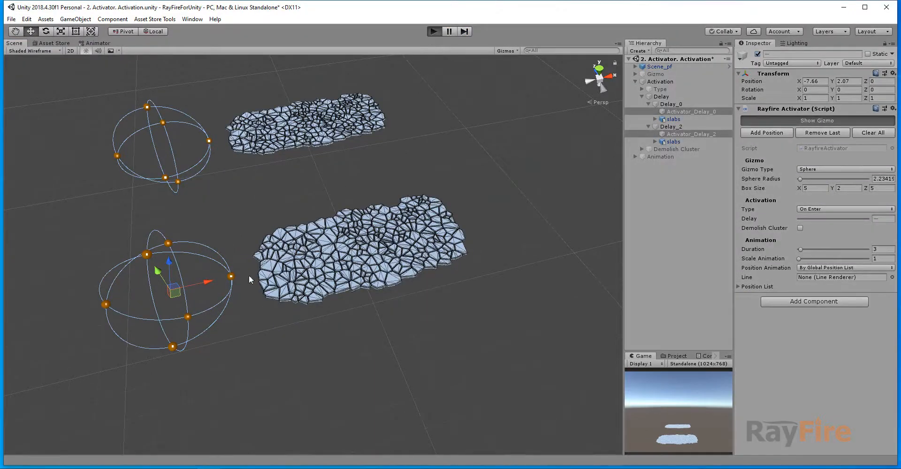
- Run play mode again and move Activator_Delay_0 alone along X through its slabs, past their far end
{"action": "key", "text": "ctrl+p"}
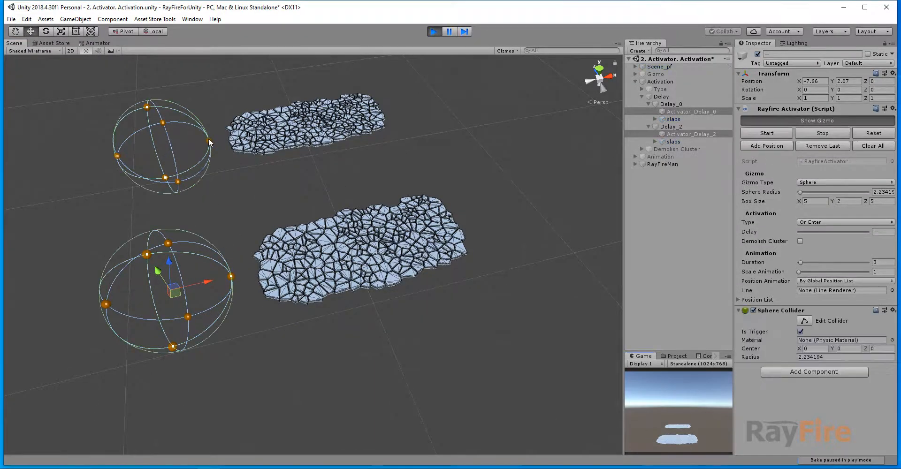
{"action": "left_click", "coordinate": [210, 159]}
{"action": "left_click", "coordinate": [210, 143]}
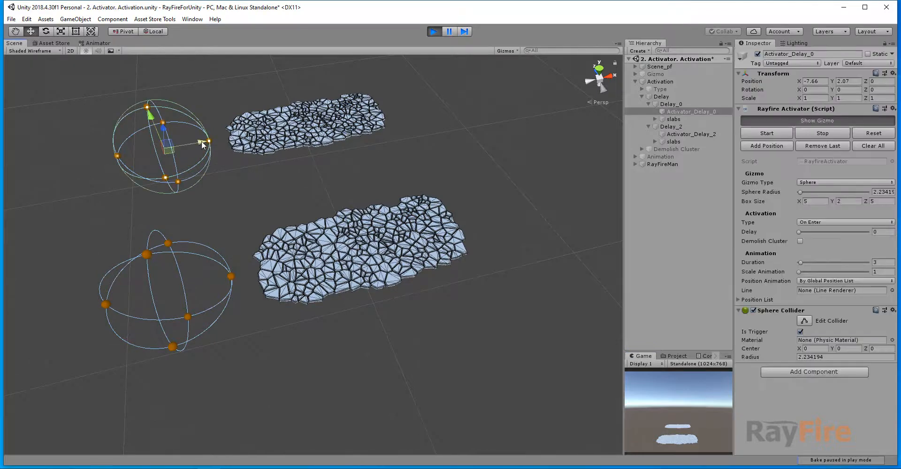
{"action": "left_click_drag", "start_coordinate": [190, 139], "coordinate": [486, 108]}
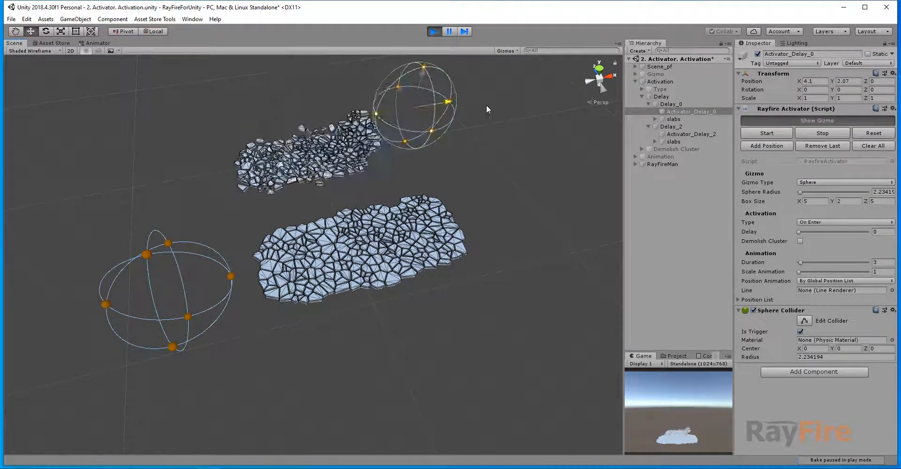
- Move Activator_Delay_2 along X through its slabs to about X 7.97 to test the delayed activation, and stop play mode
{"action": "left_click", "coordinate": [229, 275]}
{"action": "left_click", "coordinate": [199, 282]}
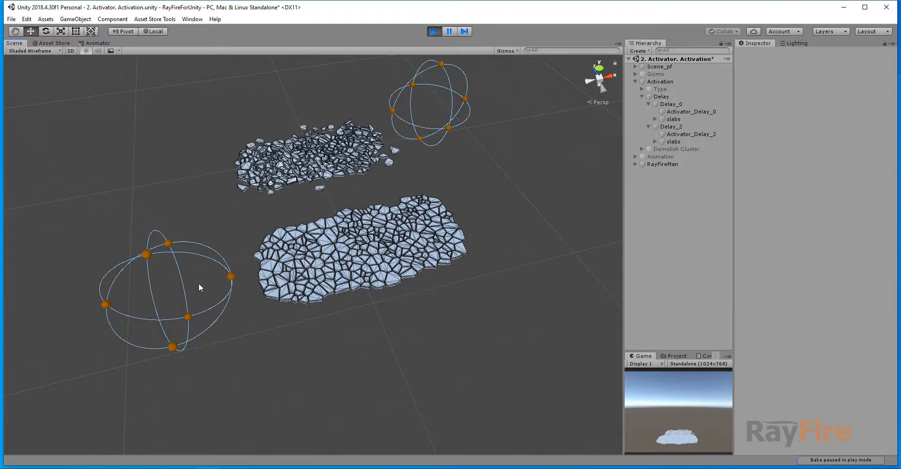
{"action": "left_click", "coordinate": [186, 317]}
{"action": "left_click_drag", "start_coordinate": [210, 283], "coordinate": [643, 196]}
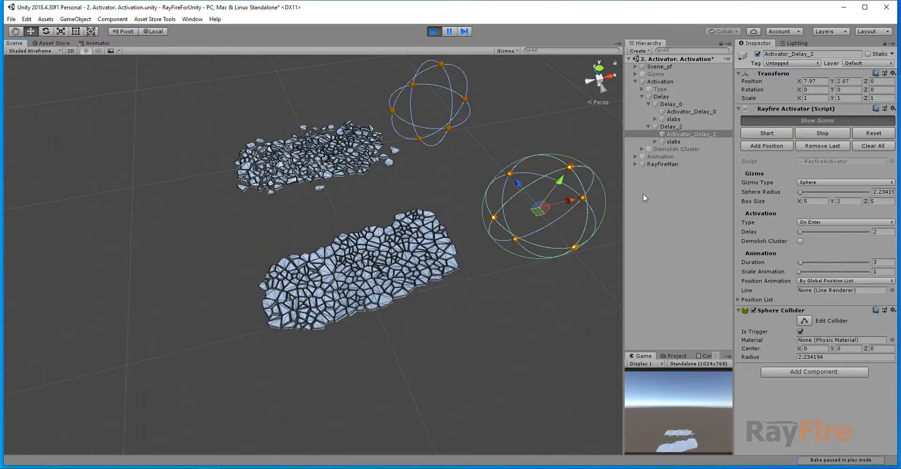
{"action": "middle_click_drag", "start_coordinate": [551, 226], "coordinate": [506, 235]}
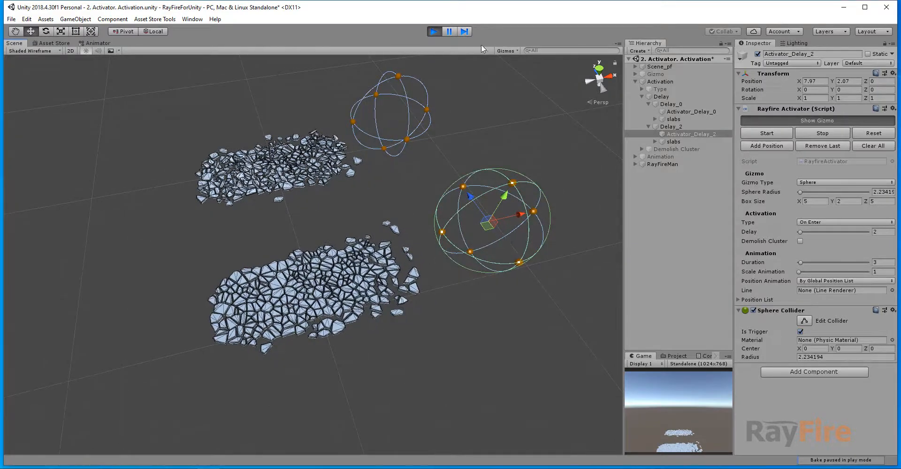
{"action": "left_click", "coordinate": [433, 33]}
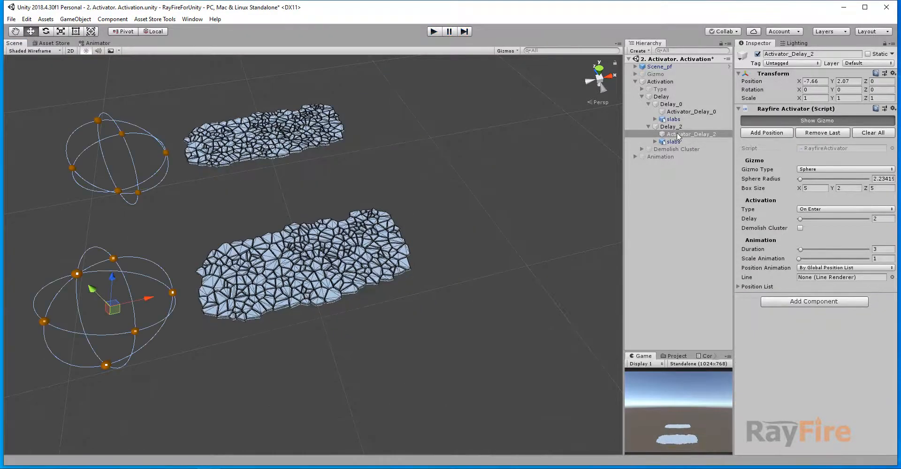
- Disable the Delay example group and enable the Demolish Cluster group
{"action": "left_click", "coordinate": [879, 219]}
{"action": "left_click", "coordinate": [648, 104]}
{"action": "left_click", "coordinate": [655, 96]}
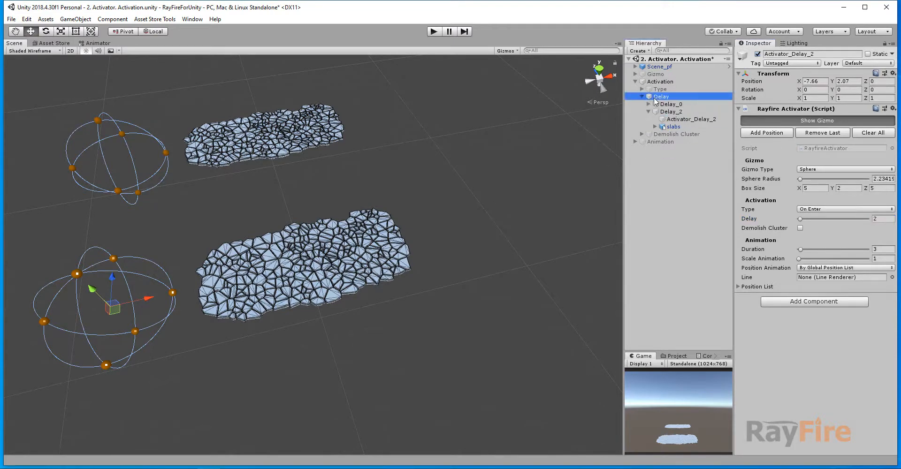
{"action": "left_click", "coordinate": [758, 54]}
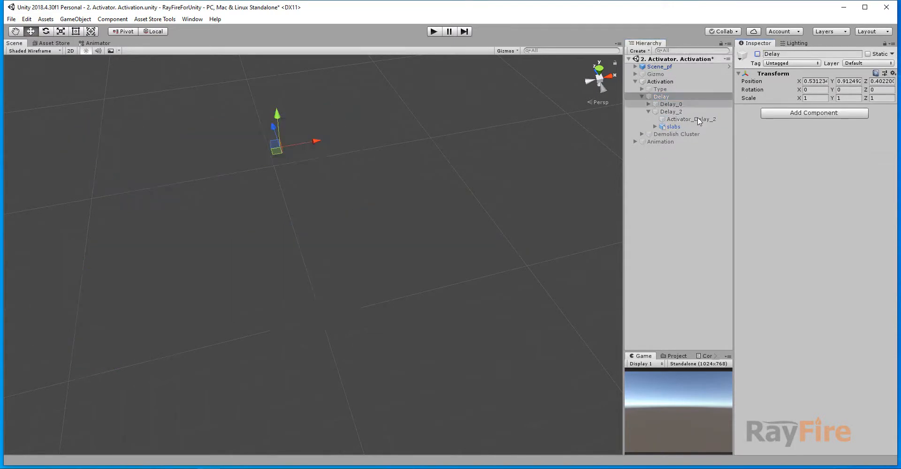
{"action": "left_click", "coordinate": [672, 134]}
{"action": "left_click", "coordinate": [757, 54]}
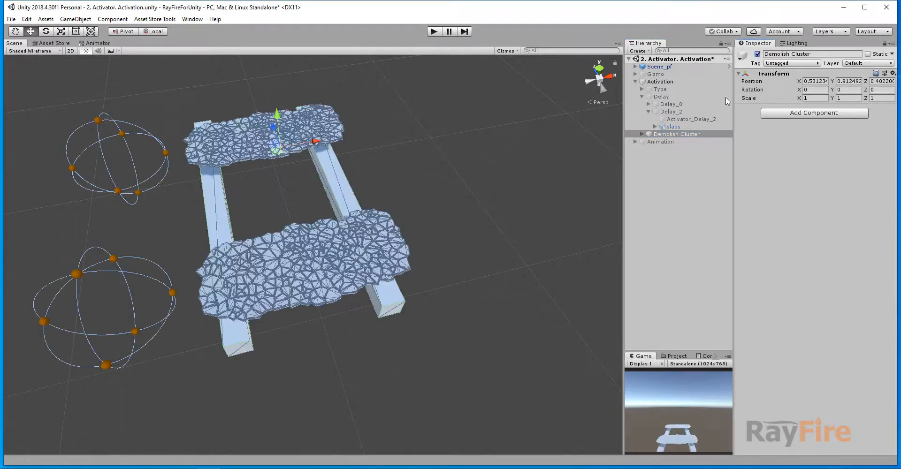
- Examine the Rayfire Rigid settings of the Off slabs in Demolish Cluster, and the settings of Activator_Off
{"action": "left_click", "coordinate": [641, 134]}
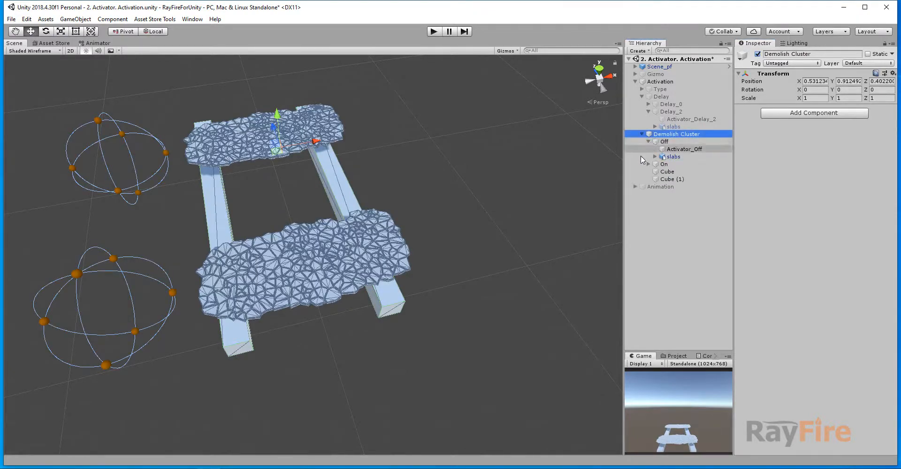
{"action": "left_click", "coordinate": [240, 147]}
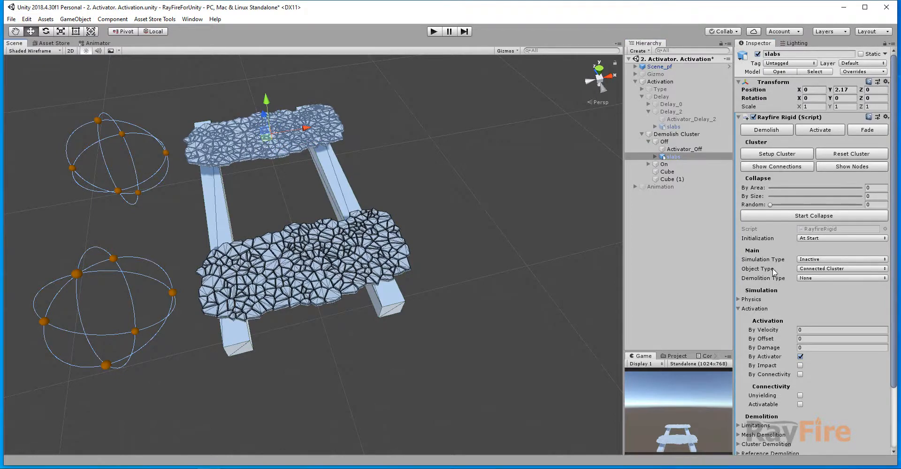
{"action": "scroll", "coordinate": [317, 172], "scroll_direction": "up", "scroll_amount": 4}
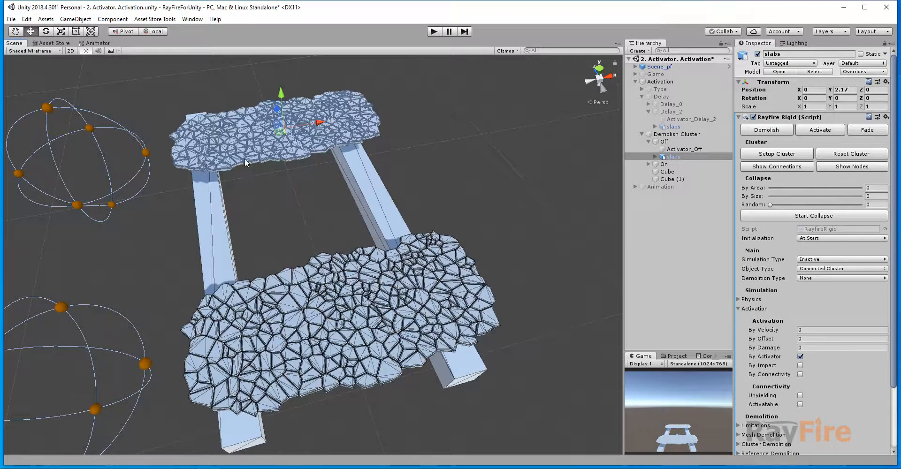
{"action": "middle_click_drag", "start_coordinate": [244, 159], "coordinate": [342, 190]}
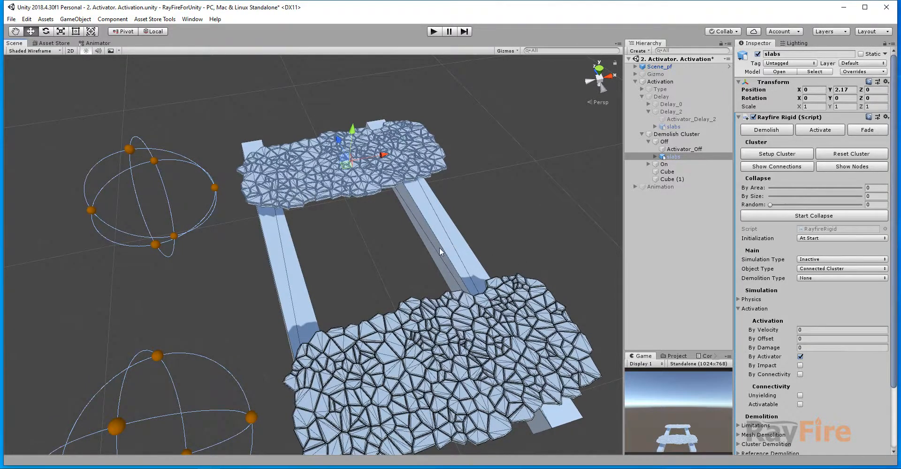
{"action": "left_click_drag", "start_coordinate": [438, 264], "coordinate": [395, 215], "text": "alt"}
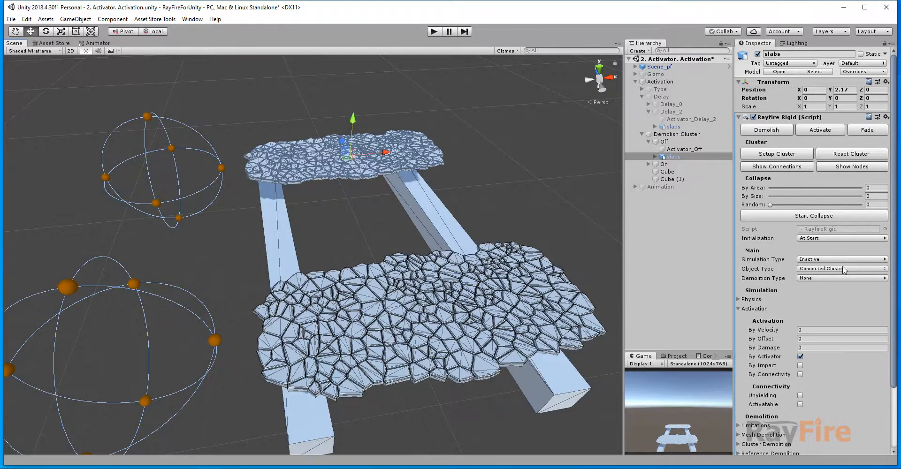
{"action": "middle_click_drag", "start_coordinate": [445, 220], "coordinate": [461, 209]}
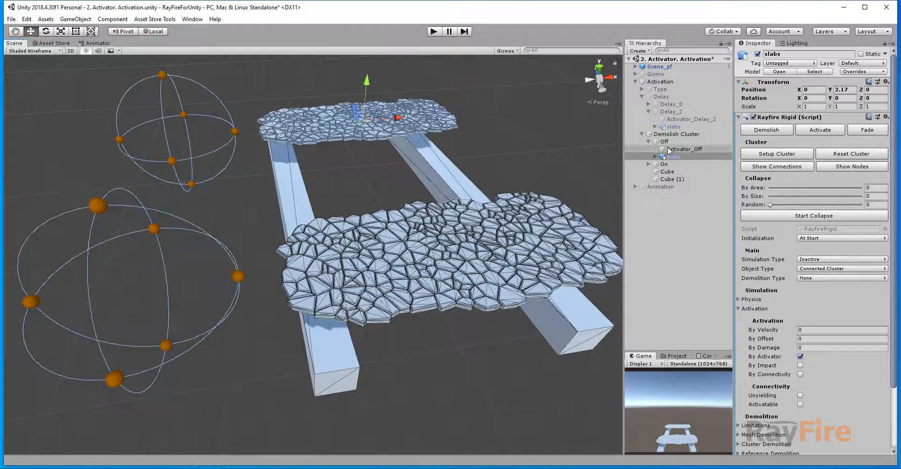
{"action": "left_click", "coordinate": [684, 149]}
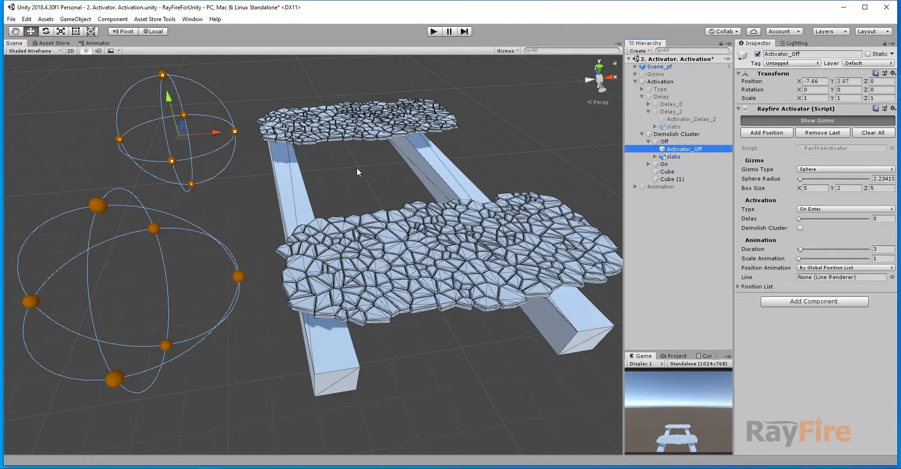
- Run play mode with the Off slabs selected and examine their Rayfire Rigid and Rigidbody settings
{"action": "left_click", "coordinate": [324, 134]}
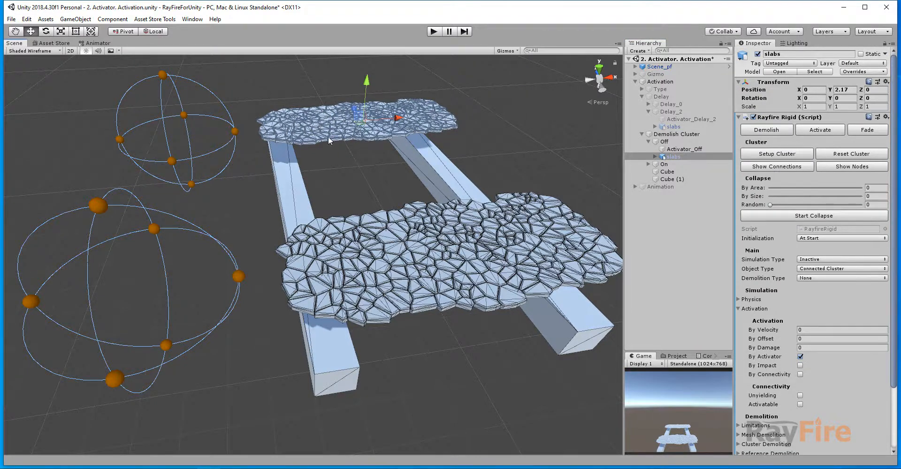
{"action": "left_click", "coordinate": [433, 32]}
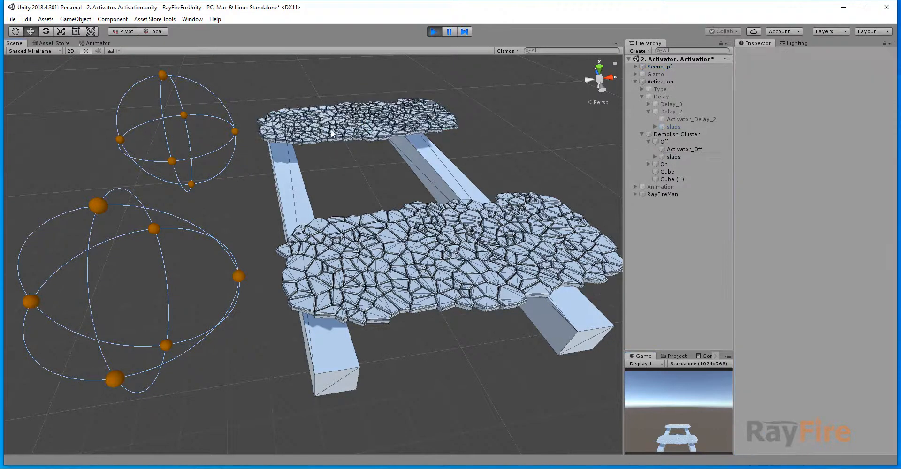
{"action": "scroll", "coordinate": [332, 134], "scroll_direction": "up", "scroll_amount": 8}
{"action": "middle_click_drag", "start_coordinate": [333, 136], "coordinate": [348, 226]}
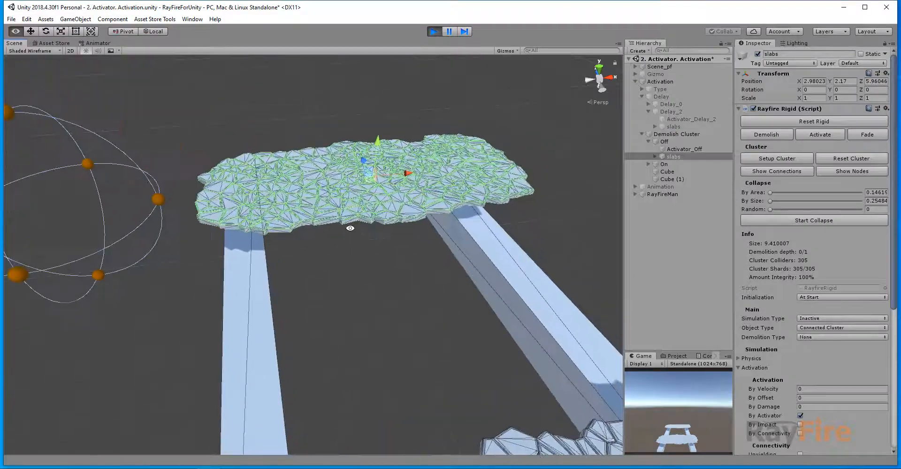
{"action": "left_click_drag", "start_coordinate": [349, 227], "coordinate": [343, 186], "text": "alt"}
{"action": "scroll", "coordinate": [829, 286], "scroll_direction": "down", "scroll_amount": 8}
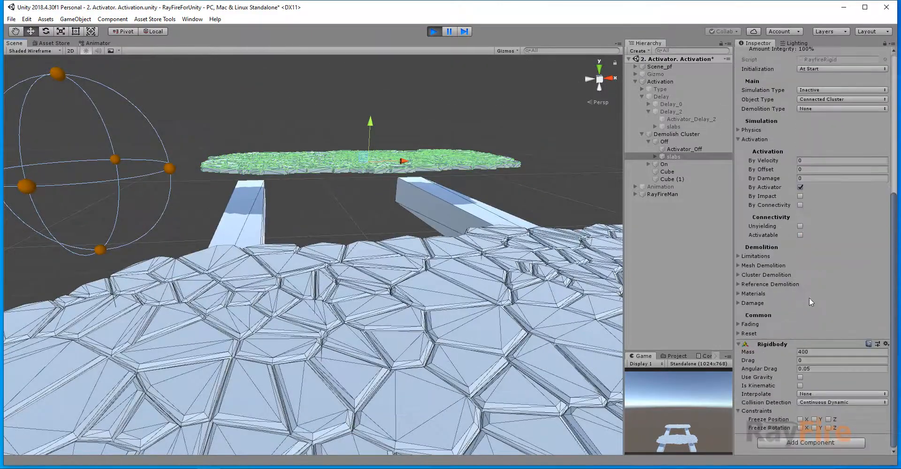
{"action": "left_click_drag", "start_coordinate": [342, 142], "coordinate": [240, 253], "text": "alt"}
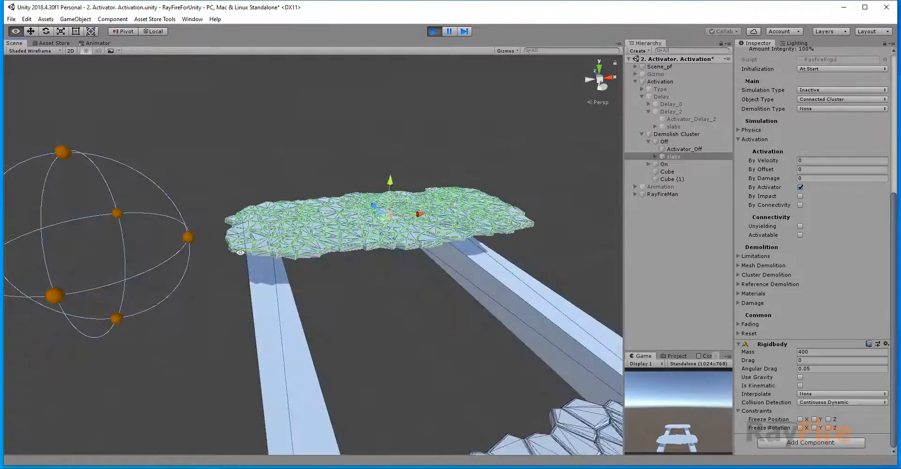
- Move Activator_Off along X into its slabs and back to about X -8.31, and check the slabs' simulation type
{"action": "left_click", "coordinate": [188, 238]}
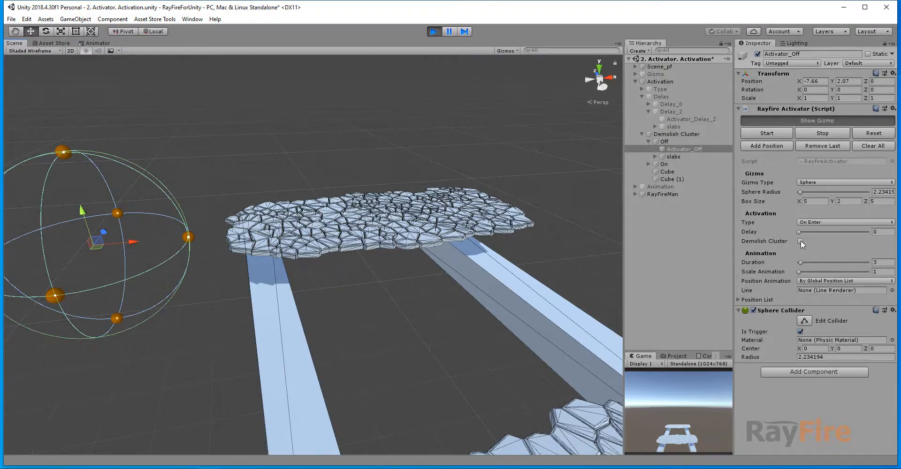
{"action": "left_click_drag", "start_coordinate": [127, 244], "coordinate": [99, 241]}
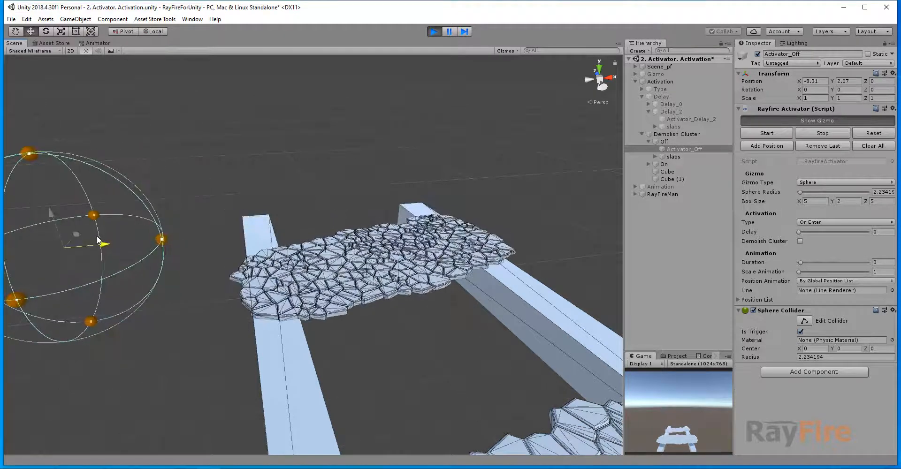
{"action": "left_click", "coordinate": [328, 263]}
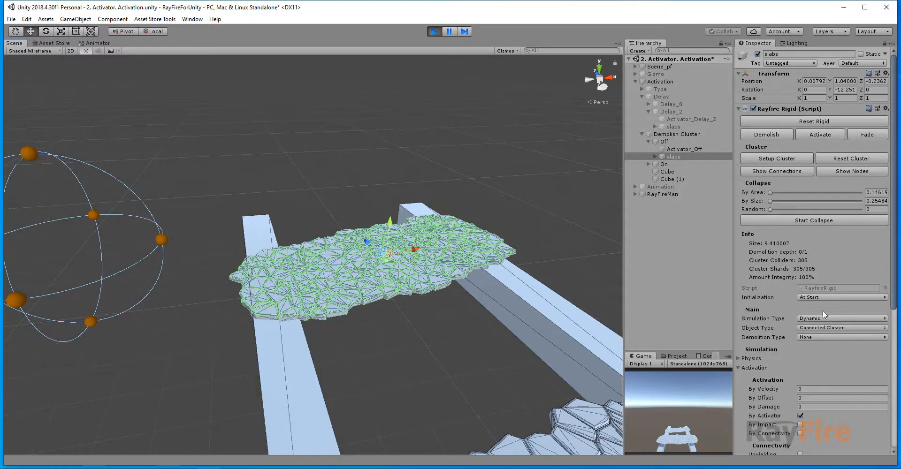
{"action": "scroll", "coordinate": [316, 301], "scroll_direction": "down", "scroll_amount": 3}
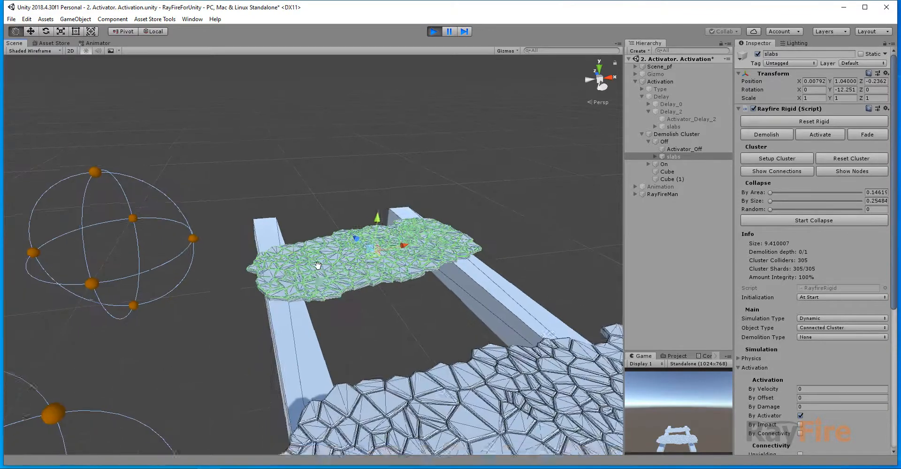
- Examine the Rayfire Rigid settings of the On slabs and the Demolish Cluster setting of Activator_On
{"action": "middle_click_drag", "start_coordinate": [347, 326], "coordinate": [332, 263]}
{"action": "left_click", "coordinate": [366, 284]}
{"action": "scroll", "coordinate": [380, 291], "scroll_direction": "down", "scroll_amount": 2}
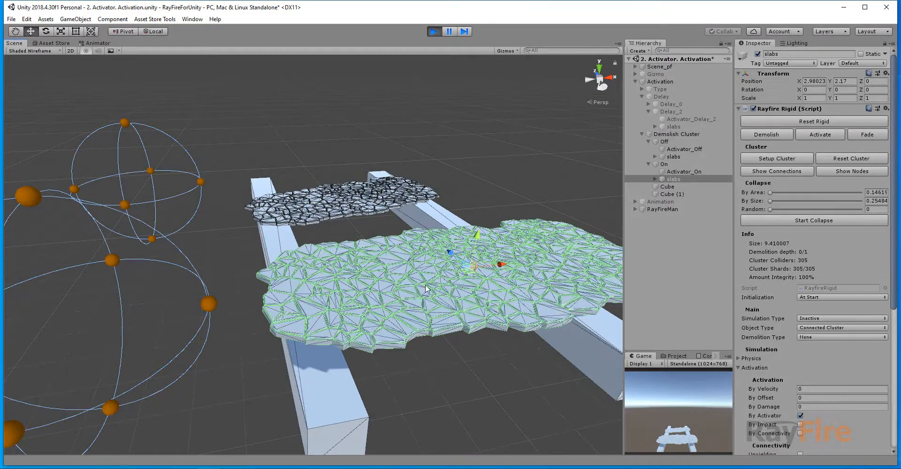
{"action": "scroll", "coordinate": [396, 303], "scroll_direction": "down", "scroll_amount": 2}
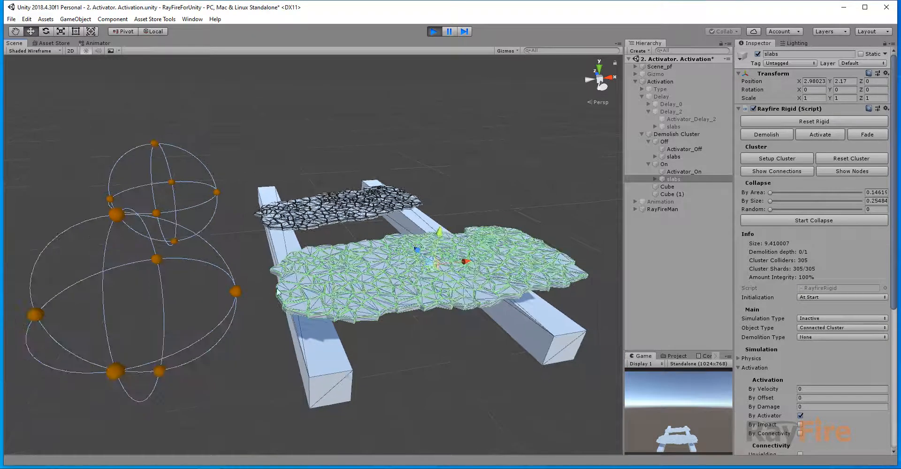
{"action": "left_click", "coordinate": [238, 294]}
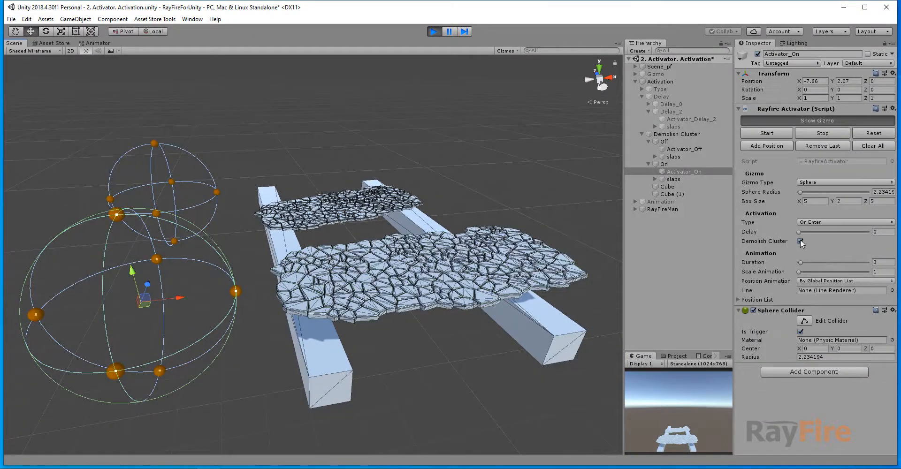
{"action": "middle_click_drag", "start_coordinate": [281, 273], "coordinate": [275, 257]}
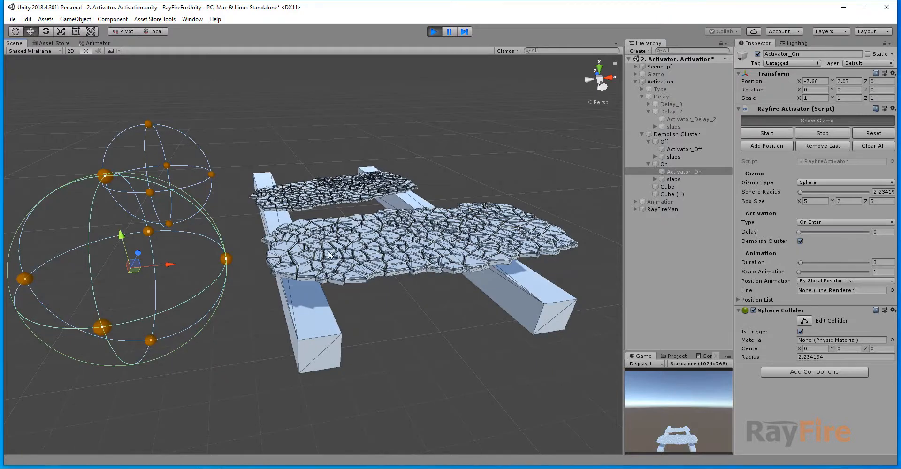
{"action": "left_click", "coordinate": [361, 263]}
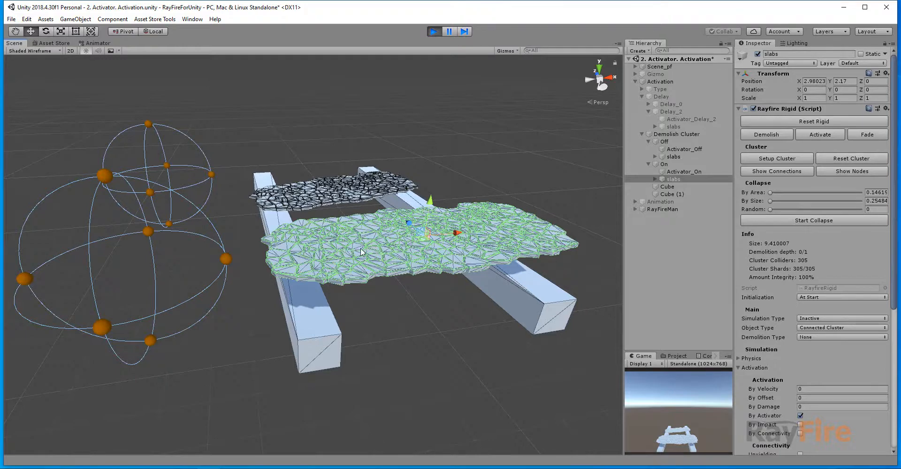
- Move Activator_On along X into the near end of its slabs, to about X -4.13
{"action": "left_click", "coordinate": [227, 258]}
{"action": "left_click_drag", "start_coordinate": [171, 260], "coordinate": [319, 262]}
{"action": "left_click_drag", "start_coordinate": [362, 234], "coordinate": [378, 253], "text": "alt"}
{"action": "middle_click_drag", "start_coordinate": [413, 286], "coordinate": [390, 243]}
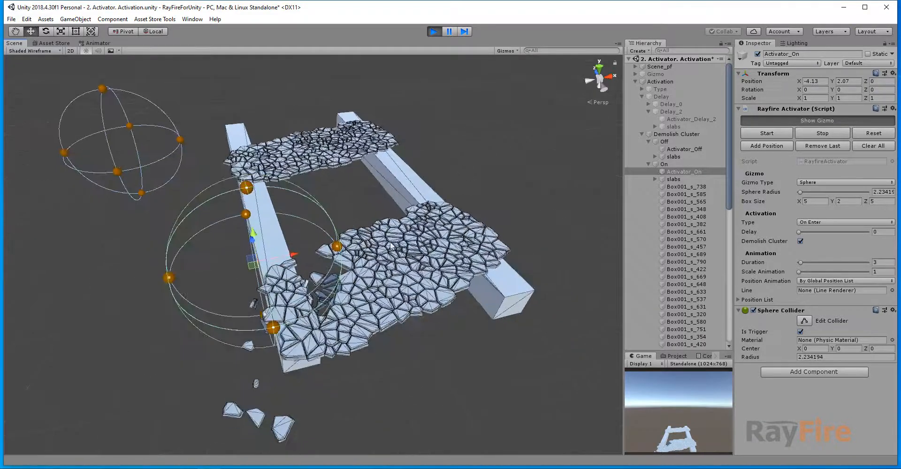
- Inspect the Rayfire Rigid settings of the remaining On slabs cluster and of one detached fragment
{"action": "left_click", "coordinate": [422, 243]}
{"action": "scroll", "coordinate": [406, 276], "scroll_direction": "up", "scroll_amount": 5}
{"action": "middle_click_drag", "start_coordinate": [400, 289], "coordinate": [385, 242]}
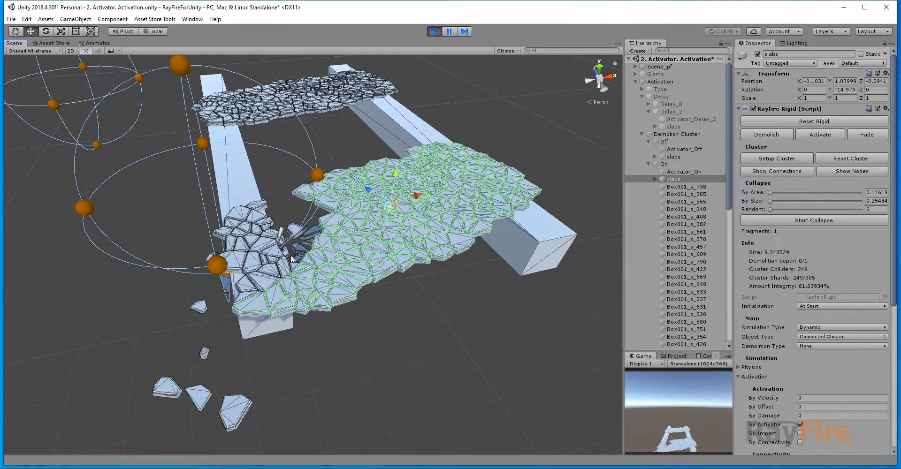
{"action": "key", "text": "alt"}
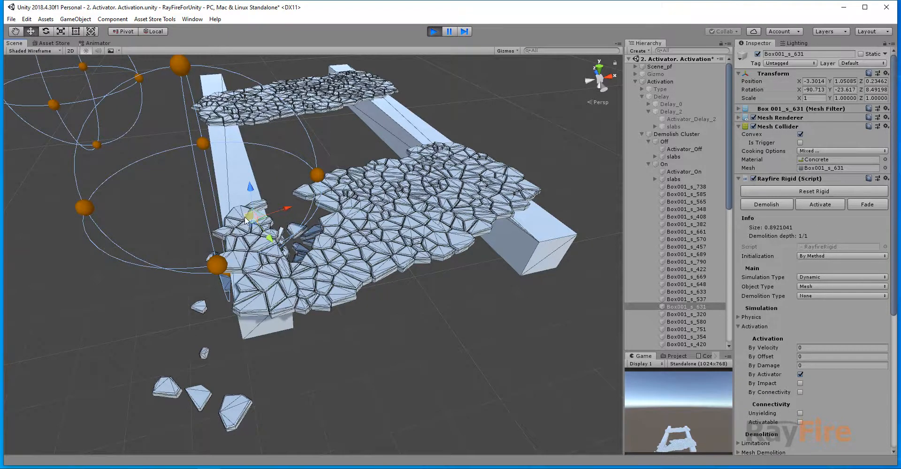
- Move Activator_On through the middle of its slabs to about X -2.01, Z -1.68, and inspect the remaining cluster's Rayfire Rigid settings
{"action": "left_click", "coordinate": [307, 189]}
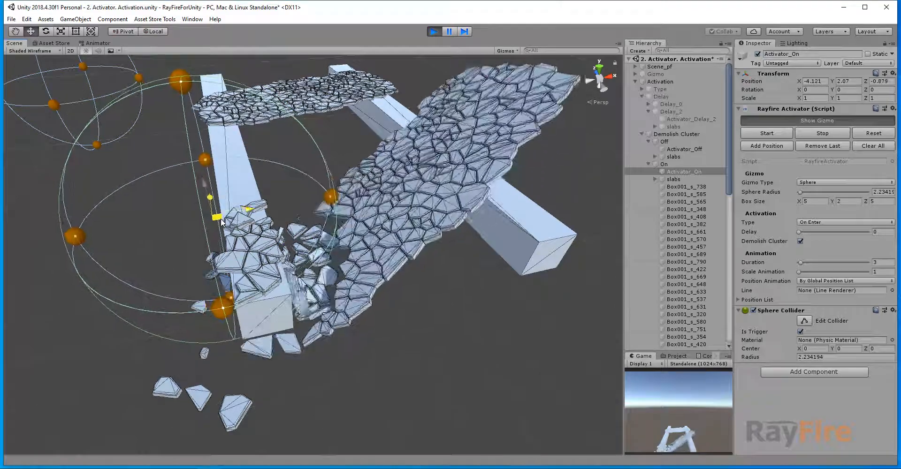
{"action": "left_click_drag", "start_coordinate": [278, 231], "coordinate": [395, 182]}
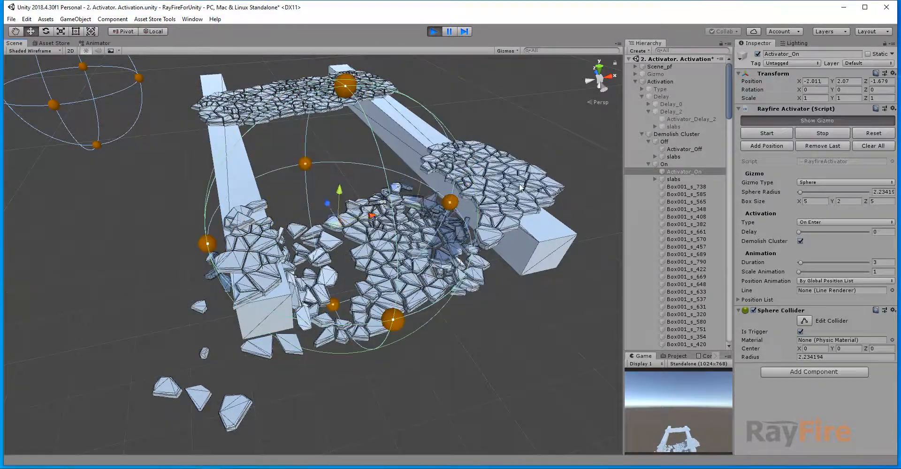
{"action": "left_click", "coordinate": [515, 189]}
{"action": "middle_click_drag", "start_coordinate": [515, 189], "coordinate": [414, 243]}
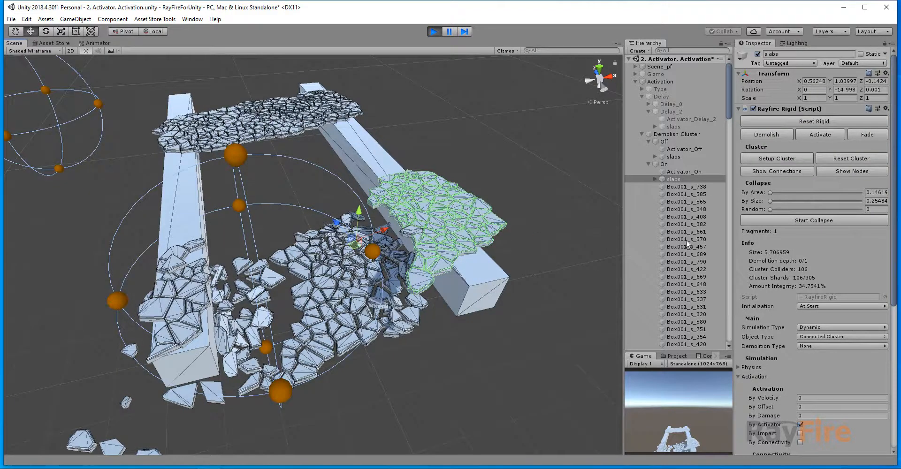
- Sweep Activator_On through the slab cluster remaining on the far beam and inspect one of its detached fragments
{"action": "left_click", "coordinate": [367, 255]}
{"action": "left_click_drag", "start_coordinate": [398, 236], "coordinate": [256, 196], "text": "alt"}
{"action": "left_click_drag", "start_coordinate": [252, 108], "coordinate": [242, 114], "text": "alt"}
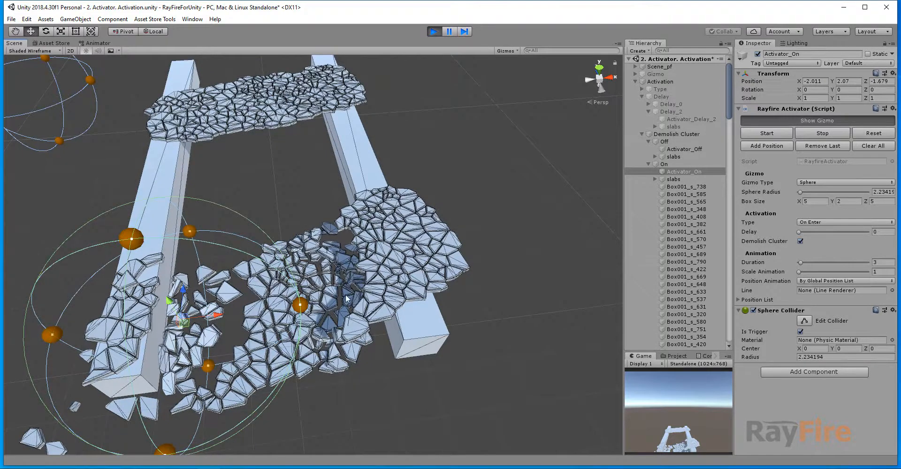
{"action": "left_click_drag", "start_coordinate": [185, 323], "coordinate": [122, 287]}
{"action": "left_click", "coordinate": [402, 249]}
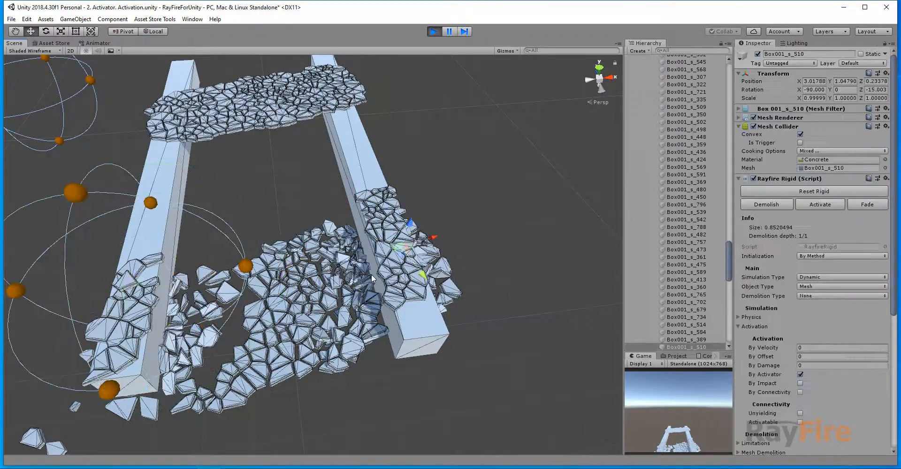
- Stop play mode and review the Rayfire Activator settings of Activator_On
{"action": "scroll", "coordinate": [373, 274], "scroll_direction": "down", "scroll_amount": 5}
{"action": "left_click", "coordinate": [434, 32]}
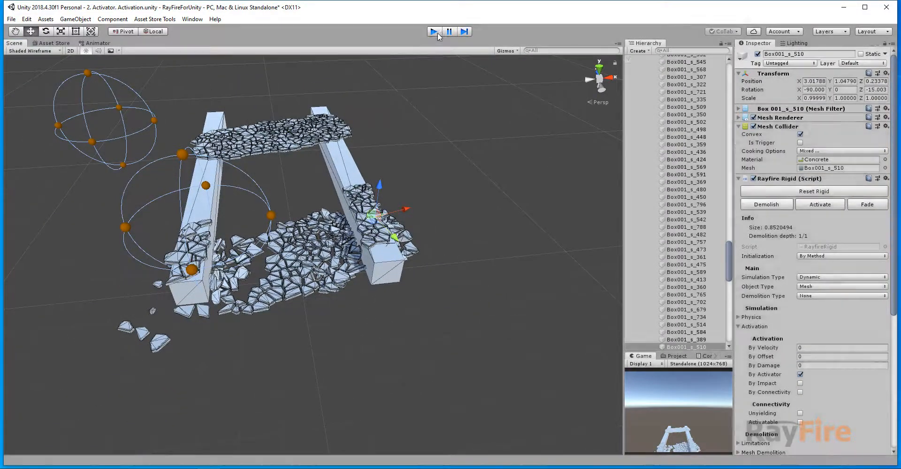
{"action": "left_click", "coordinate": [686, 171]}
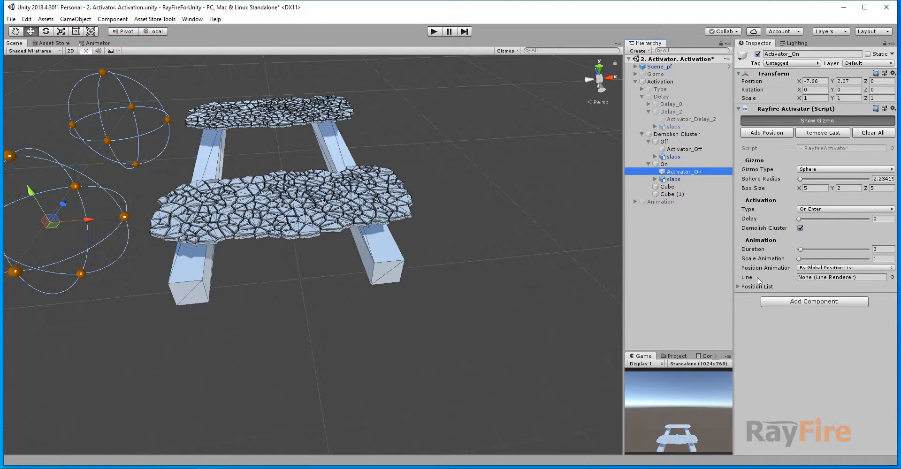
{"action": "middle_click_drag", "start_coordinate": [408, 250], "coordinate": [513, 299]}
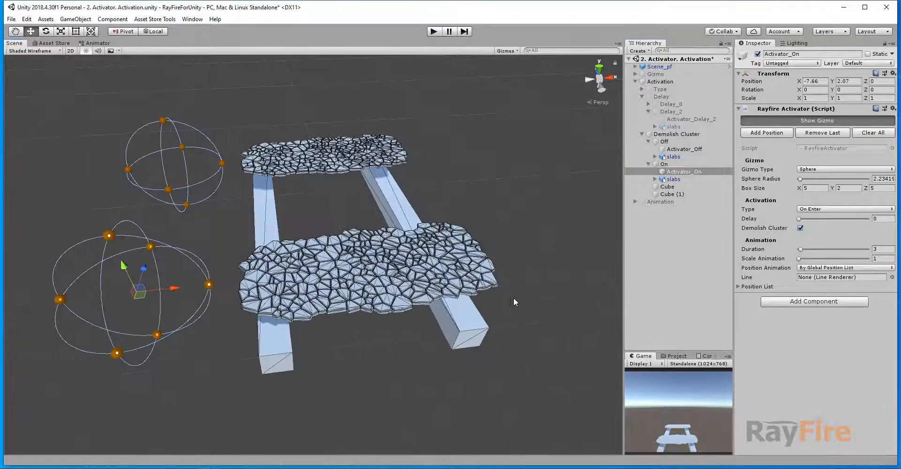